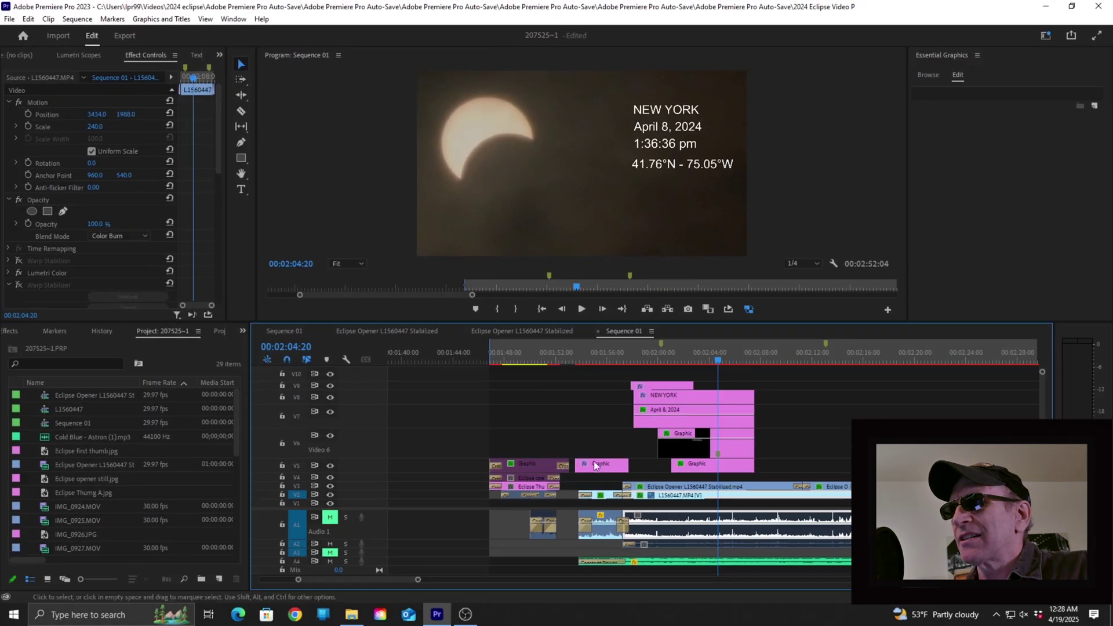
- Select the NEW YORK clip on V8 and check its Source Text font, listed as [BDGeminis]
{"action": "left_click", "coordinate": [691, 394]}
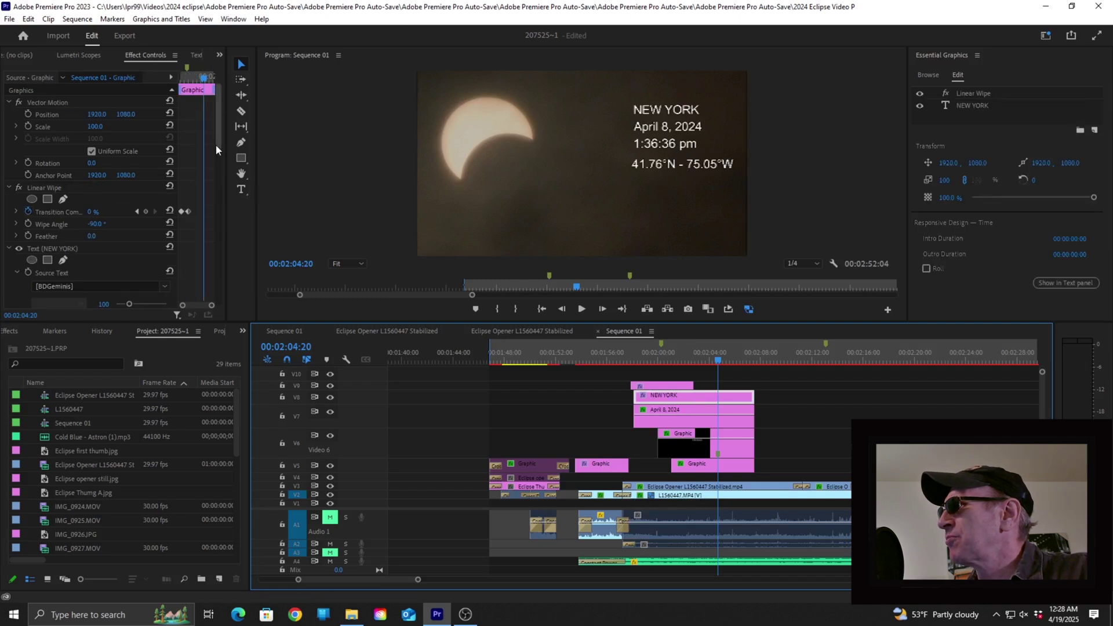
{"action": "left_click_drag", "start_coordinate": [218, 119], "coordinate": [193, 153]}
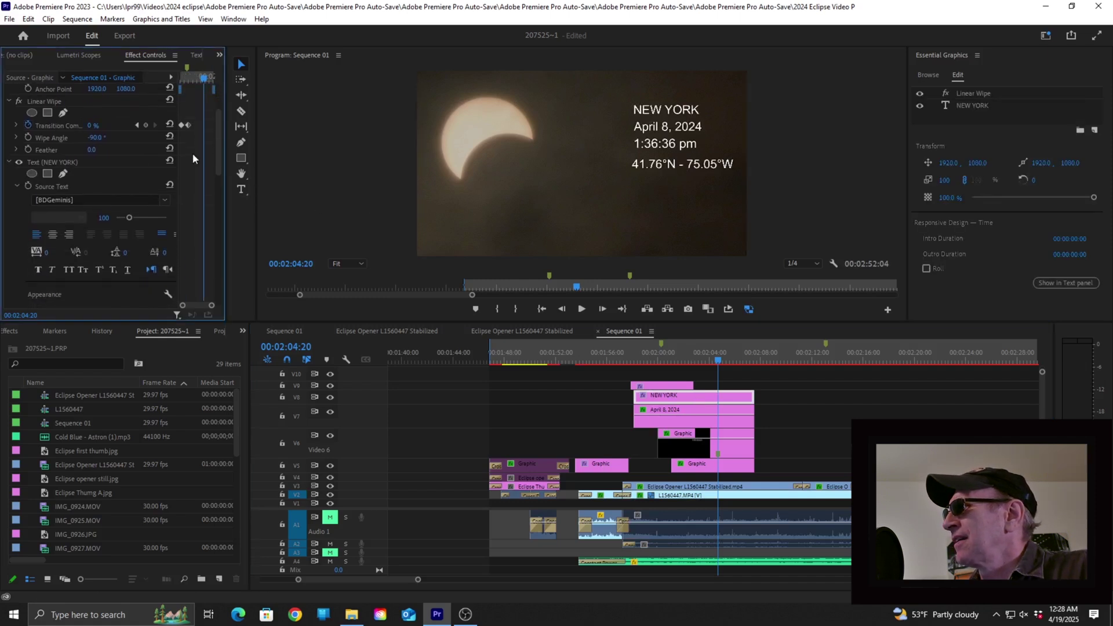
{"action": "left_click", "coordinate": [165, 202]}
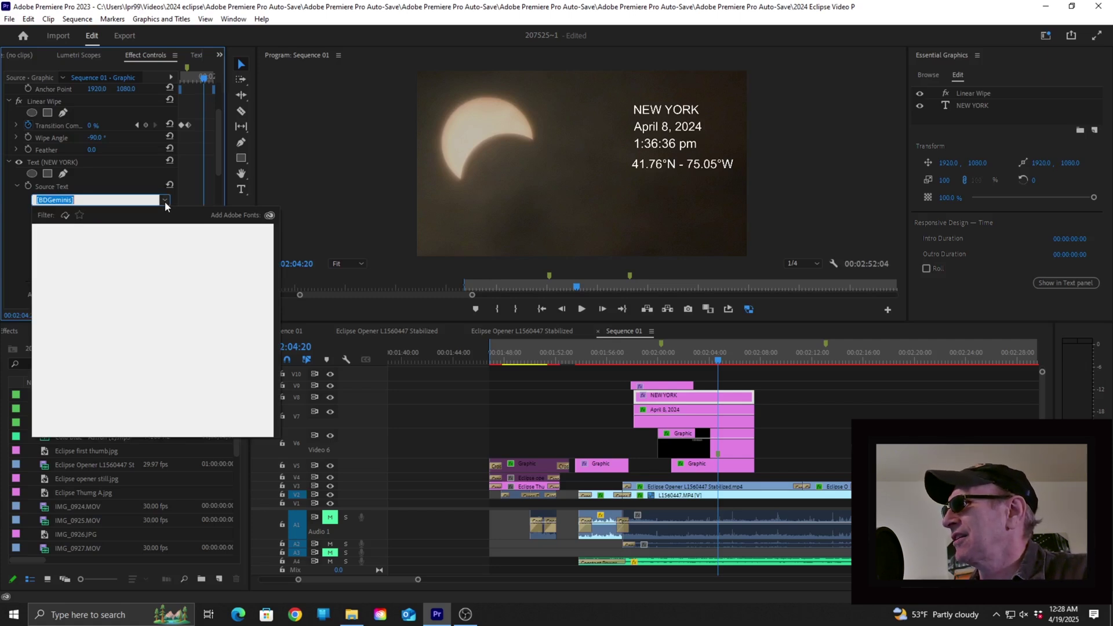
{"action": "left_click", "coordinate": [325, 129]}
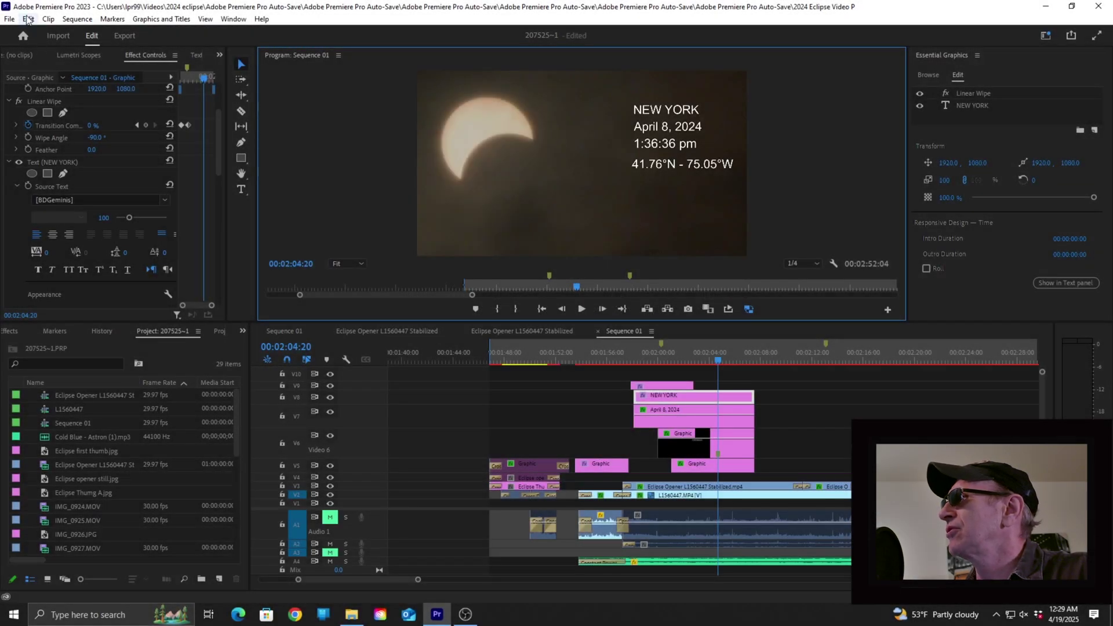
{"action": "left_click", "coordinate": [27, 19]}
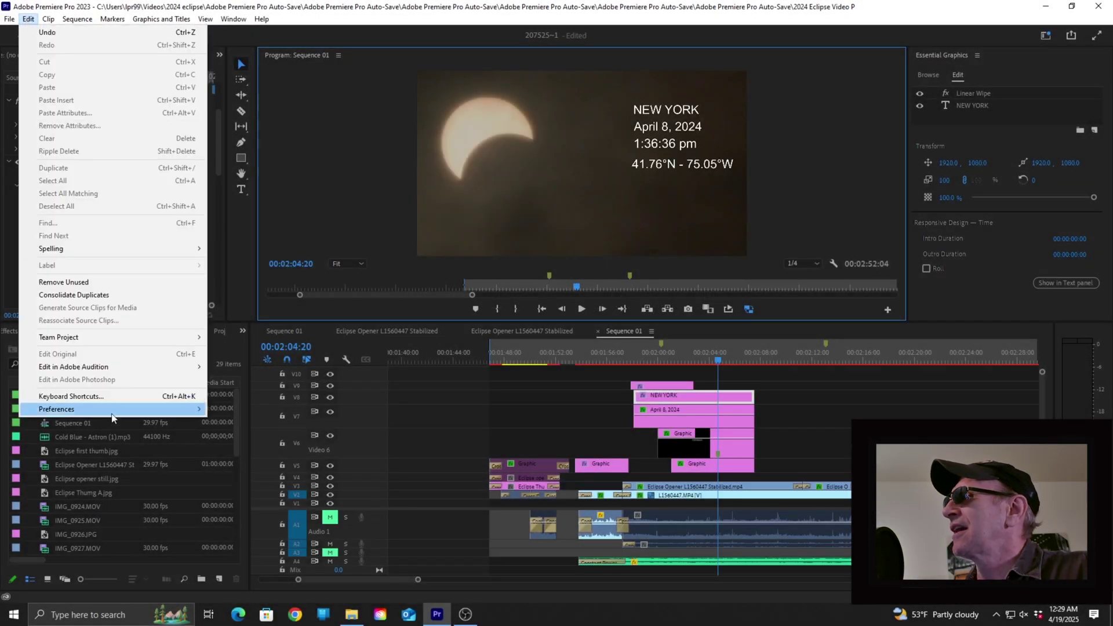
{"action": "mouse_move", "coordinate": [116, 409]}
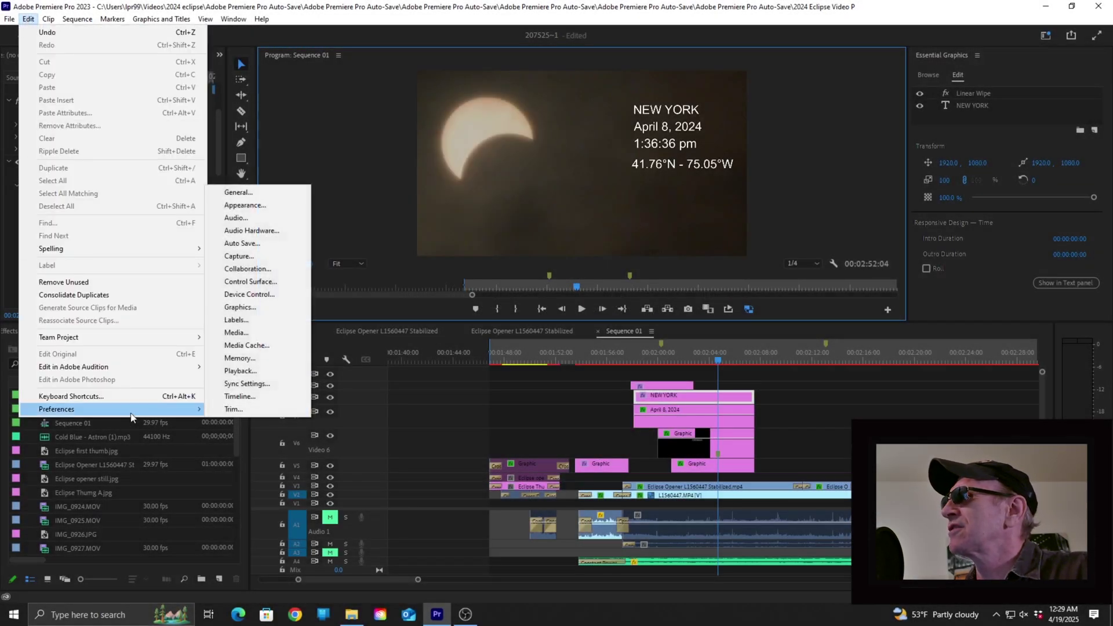
{"action": "left_click", "coordinate": [244, 346]}
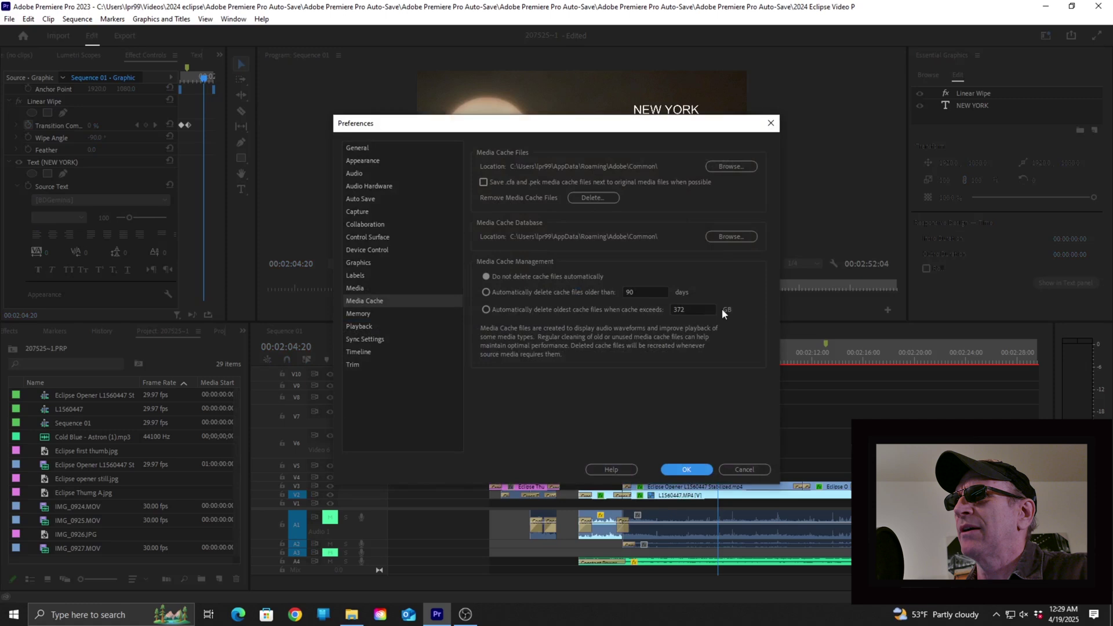
{"action": "left_click", "coordinate": [771, 124]}
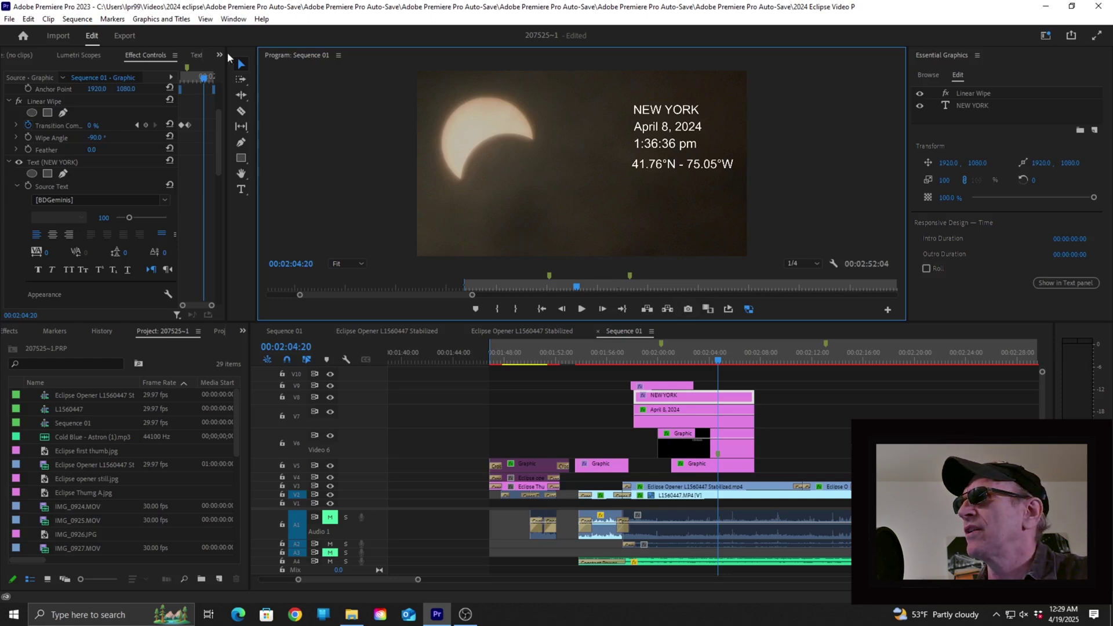
- Show the Essential Graphics panel and select the NEW YORK text layer with the Type tool
{"action": "left_click", "coordinate": [234, 18]}
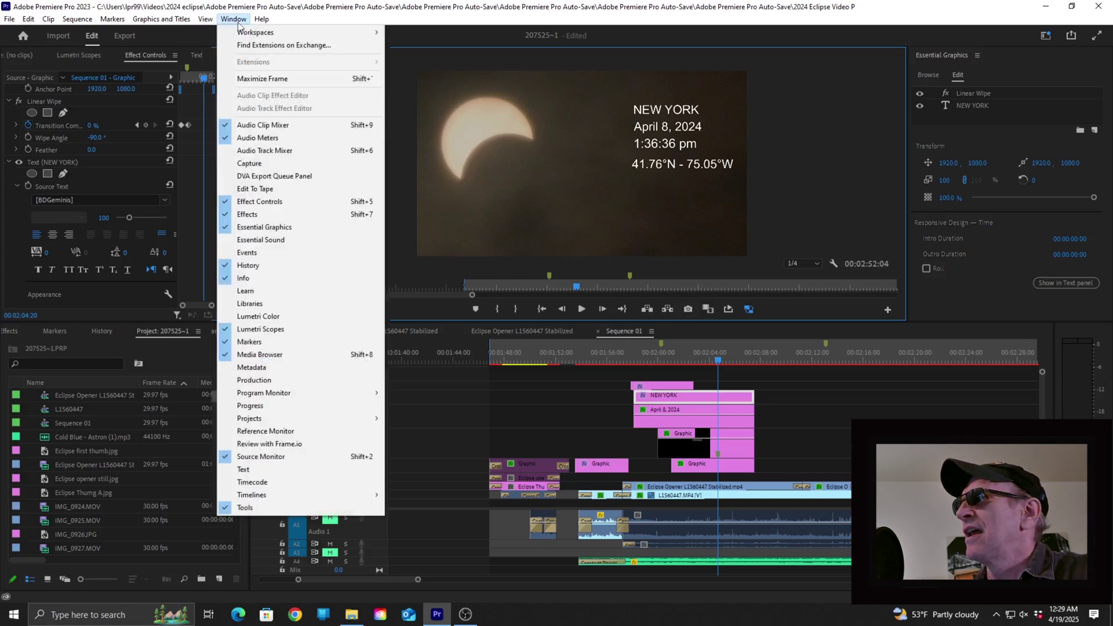
{"action": "left_click", "coordinate": [268, 229]}
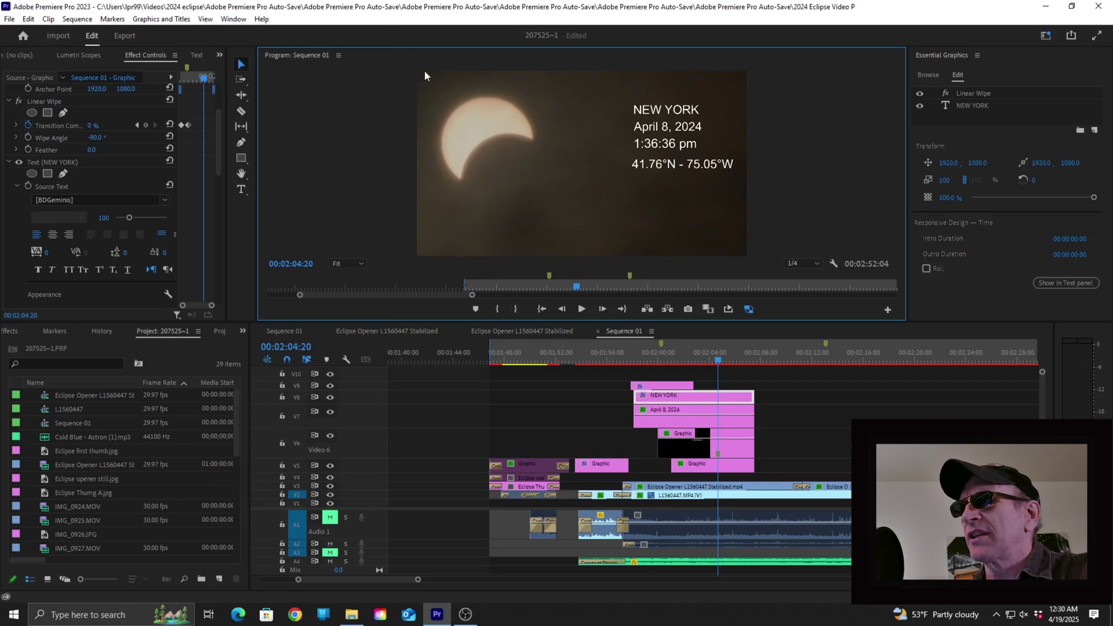
{"action": "left_click", "coordinate": [241, 189]}
{"action": "left_click", "coordinate": [706, 398]}
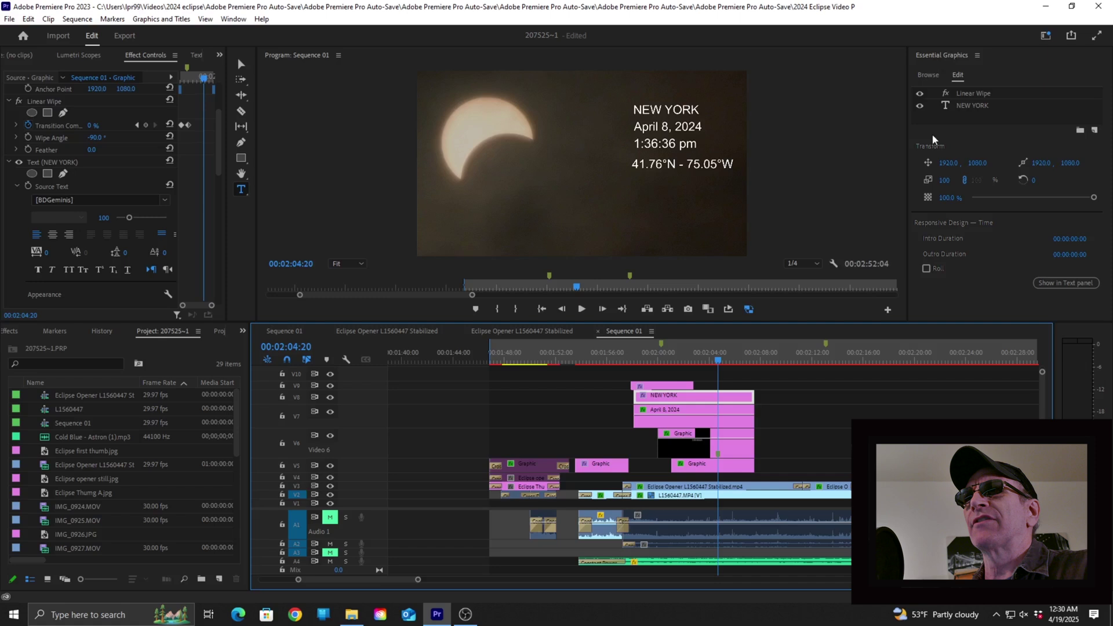
- Inspect the NEW YORK layer's font list in the Essential Graphics Text section, still showing [BDGeminis]
{"action": "left_click", "coordinate": [975, 110]}
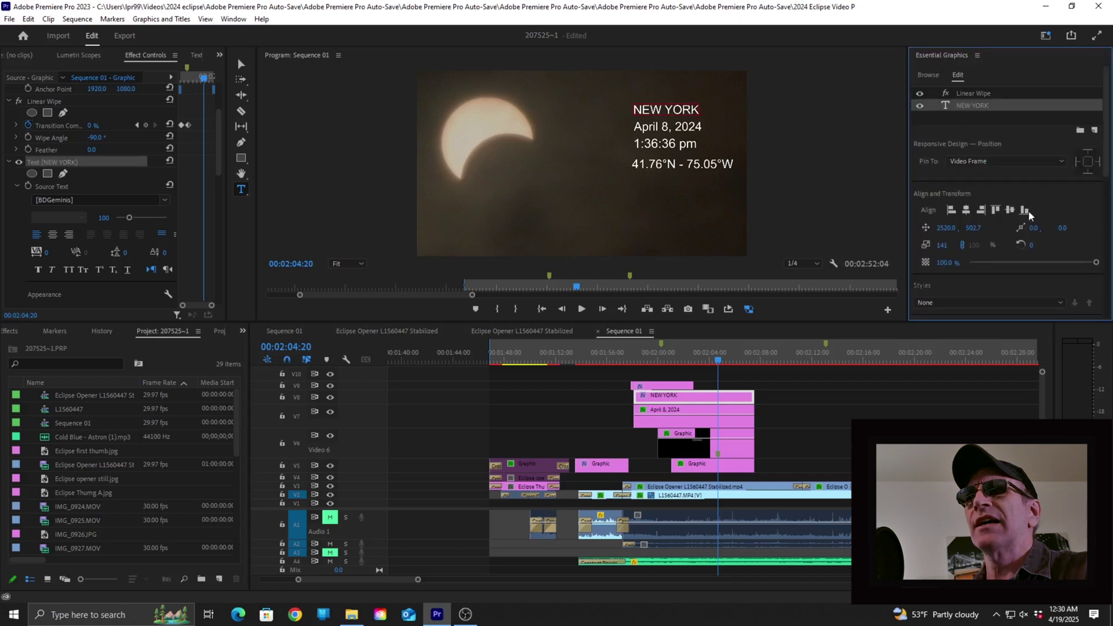
{"action": "scroll", "coordinate": [1044, 229], "scroll_direction": "down", "scroll_amount": 3}
{"action": "scroll", "coordinate": [1044, 229], "scroll_direction": "down", "scroll_amount": 1}
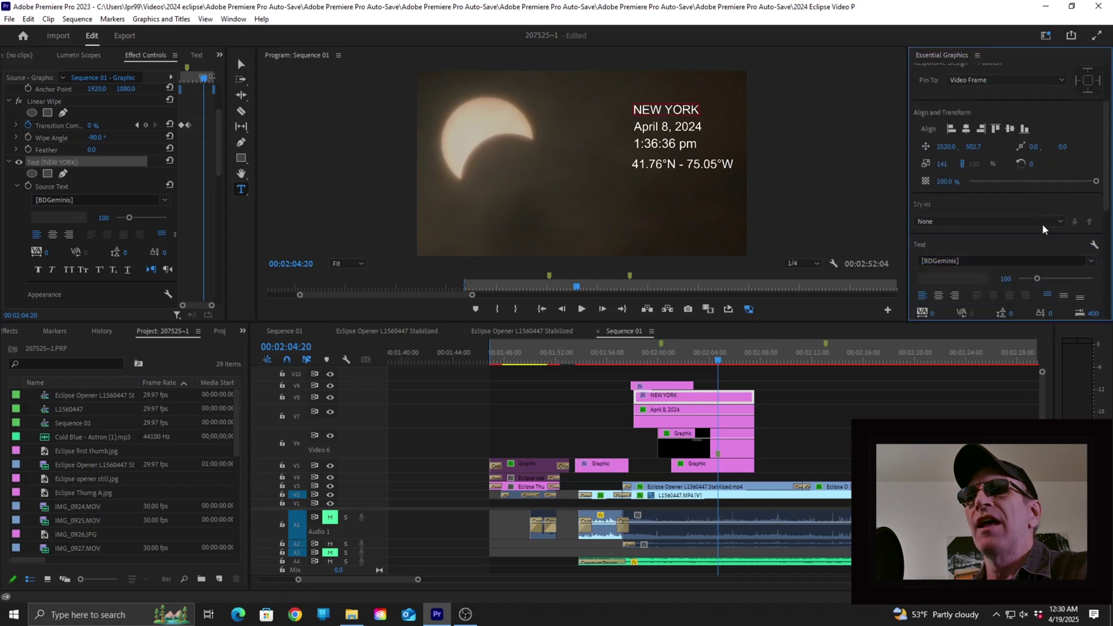
{"action": "left_click", "coordinate": [1092, 262]}
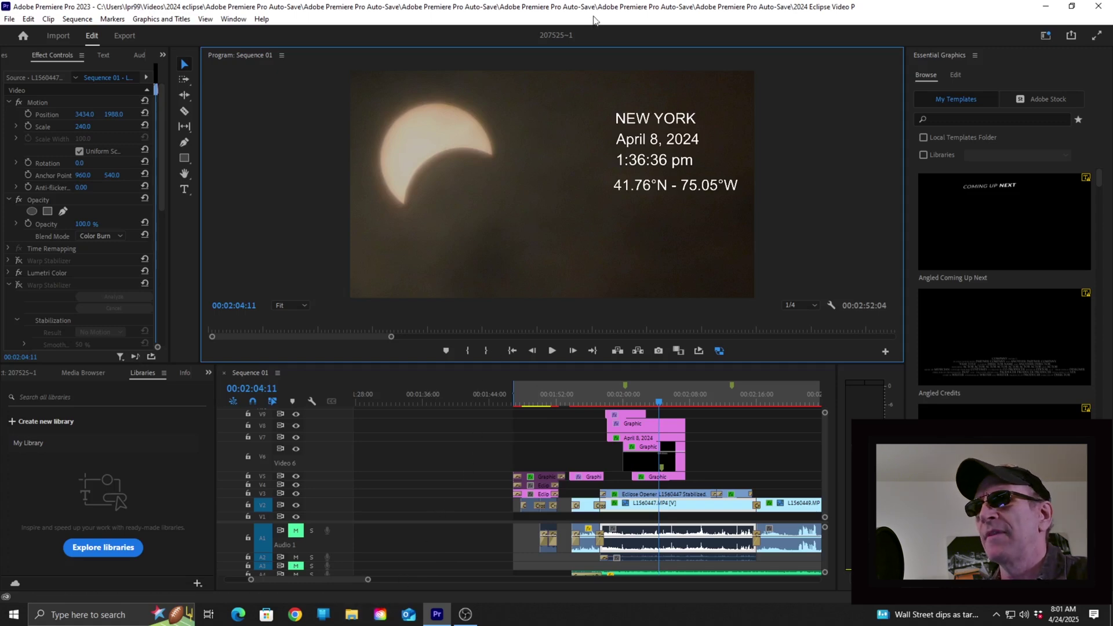
- Tile Creative Cloud Desktop on the left half and Premiere Pro on the right
{"action": "left_click_drag", "start_coordinate": [591, 15], "coordinate": [1110, 81]}
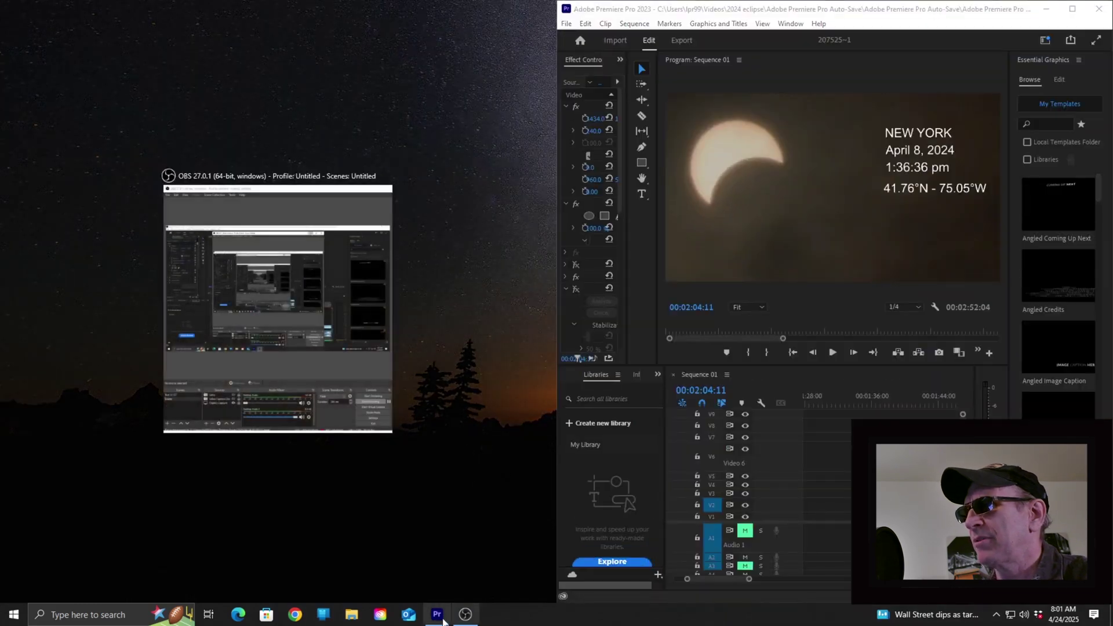
{"action": "left_click", "coordinate": [381, 618]}
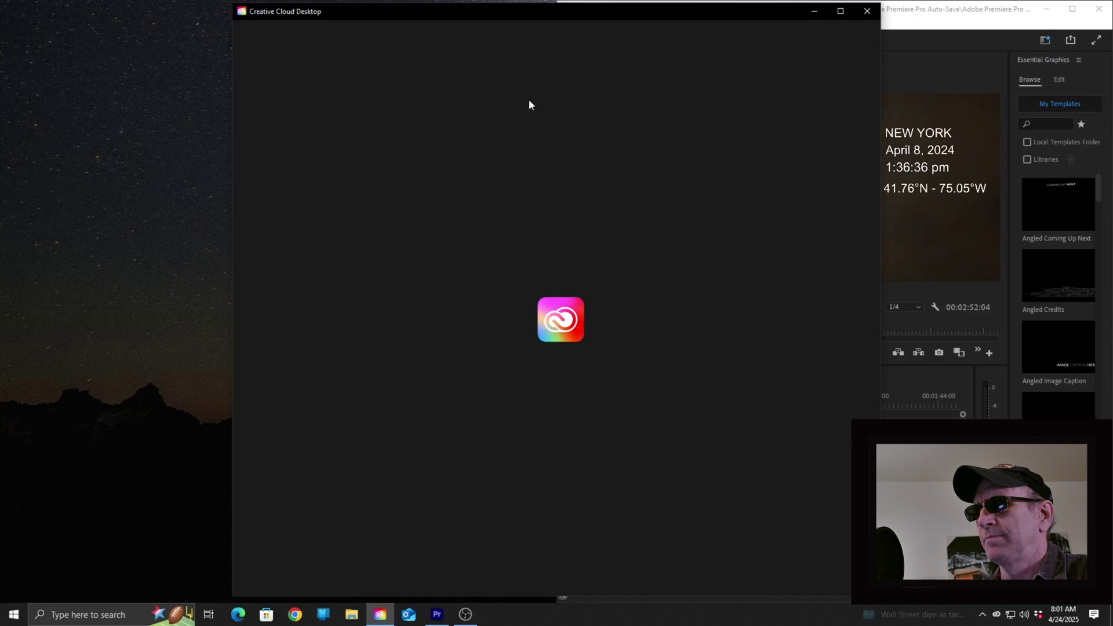
{"action": "left_click_drag", "start_coordinate": [600, 13], "coordinate": [5, 48]}
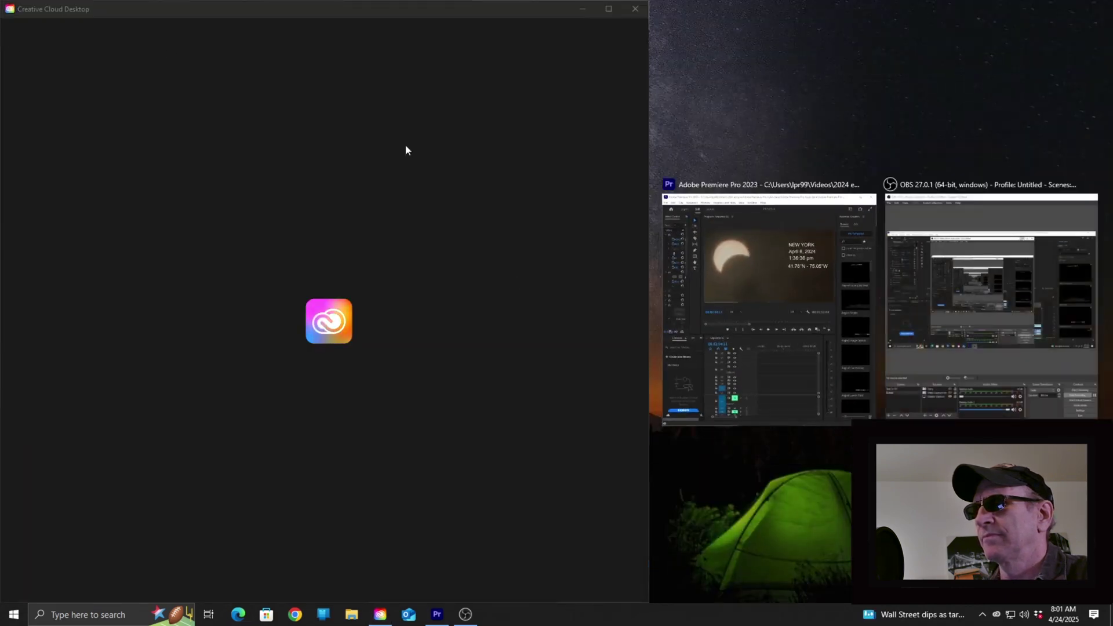
{"action": "left_click", "coordinate": [771, 305]}
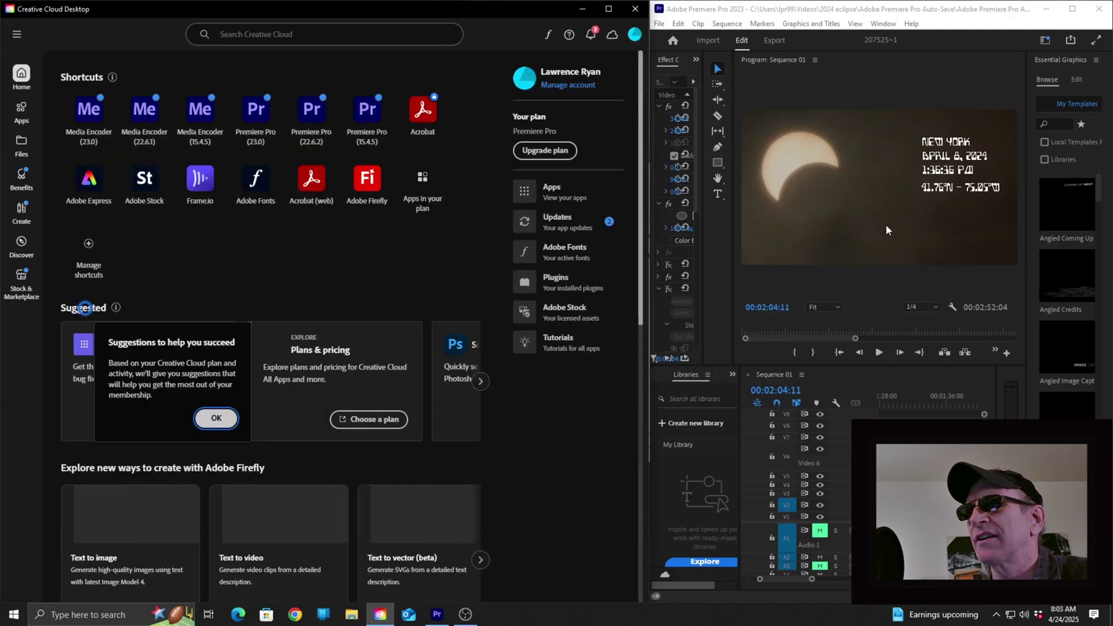
- Check the 1:52:49 PM title at 00:02:29:28, then return Premiere to the right half
{"action": "left_click", "coordinate": [1072, 9]}
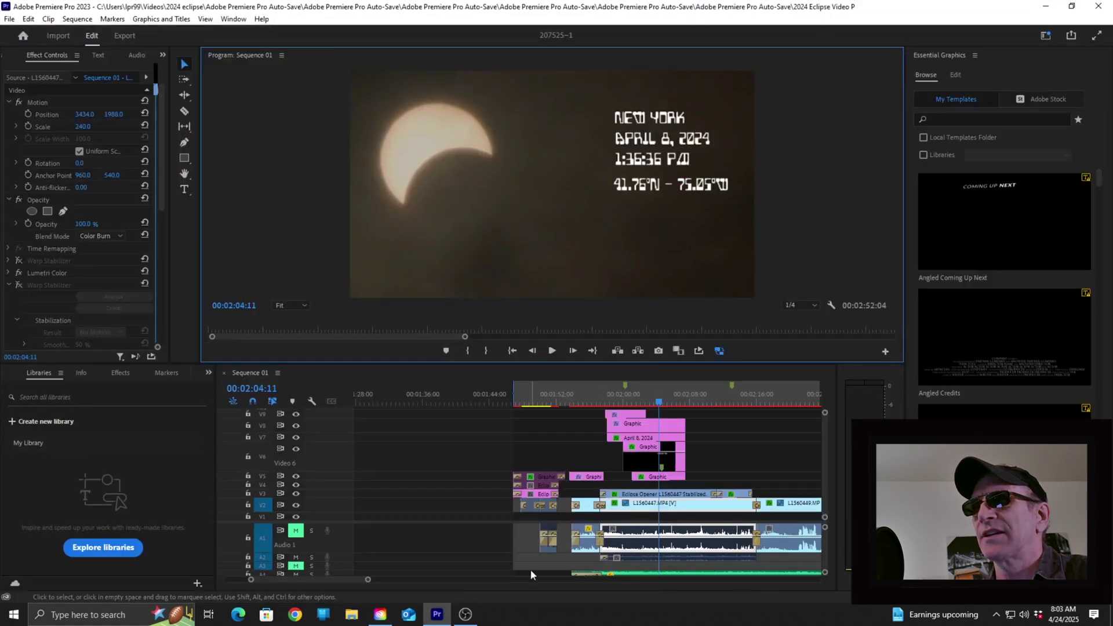
{"action": "scroll", "coordinate": [441, 574], "scroll_direction": "down", "scroll_amount": 2}
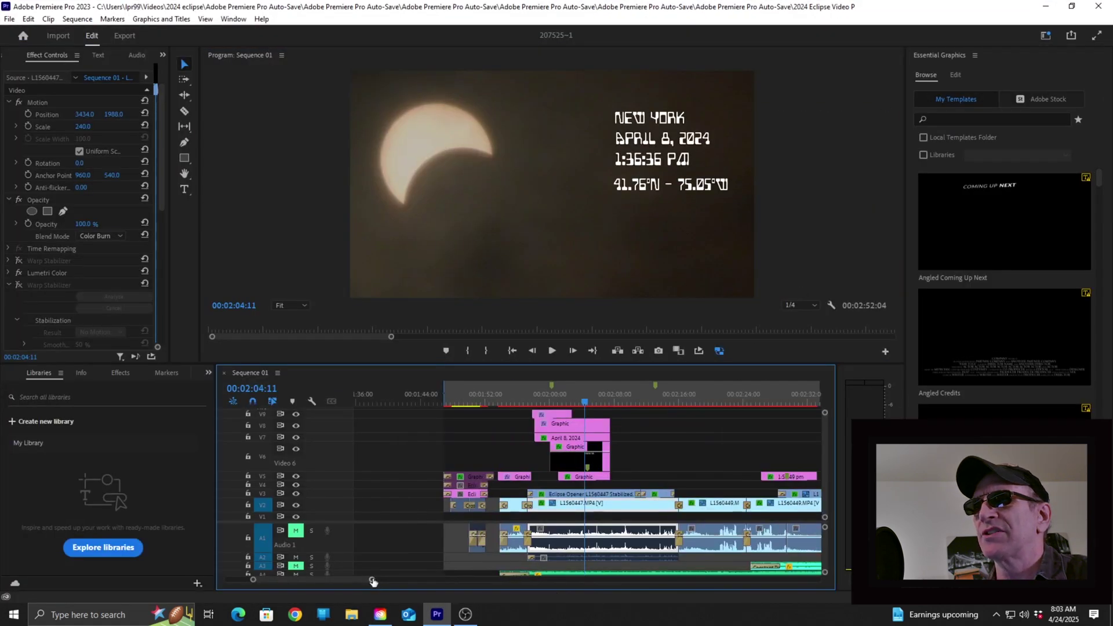
{"action": "left_click", "coordinate": [792, 403]}
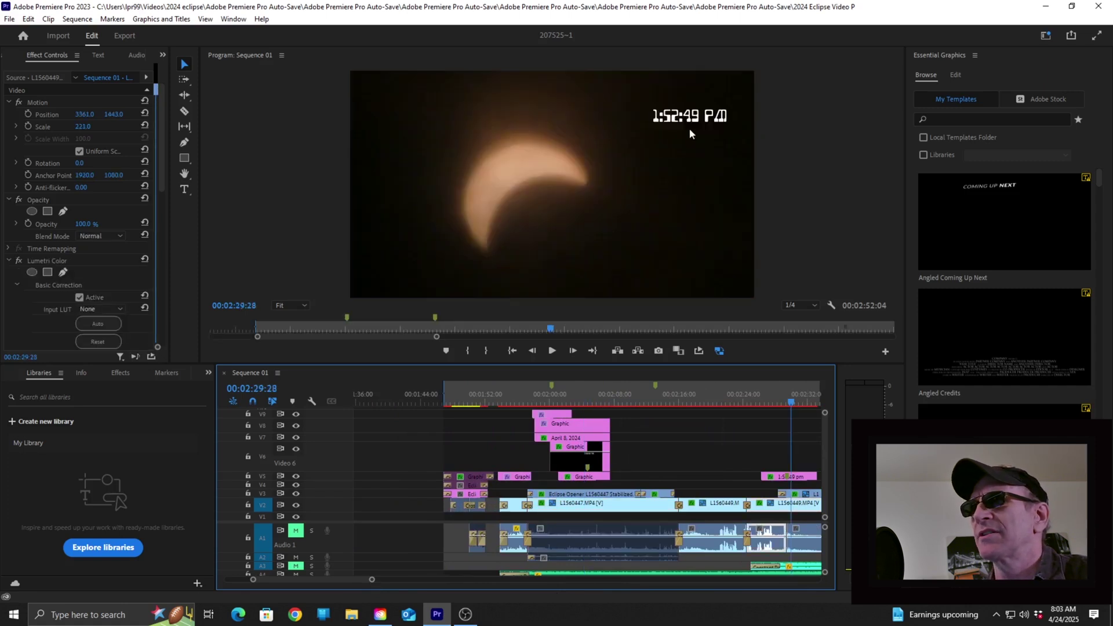
{"action": "double_click", "coordinate": [159, 9]}
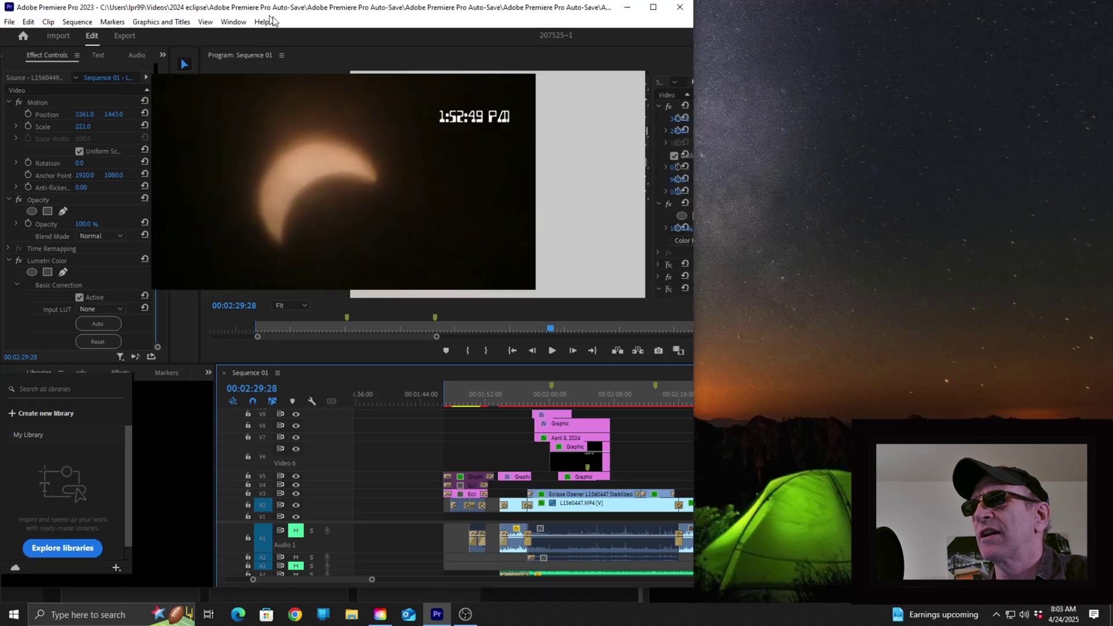
{"action": "left_click_drag", "start_coordinate": [134, 8], "coordinate": [1112, 58]}
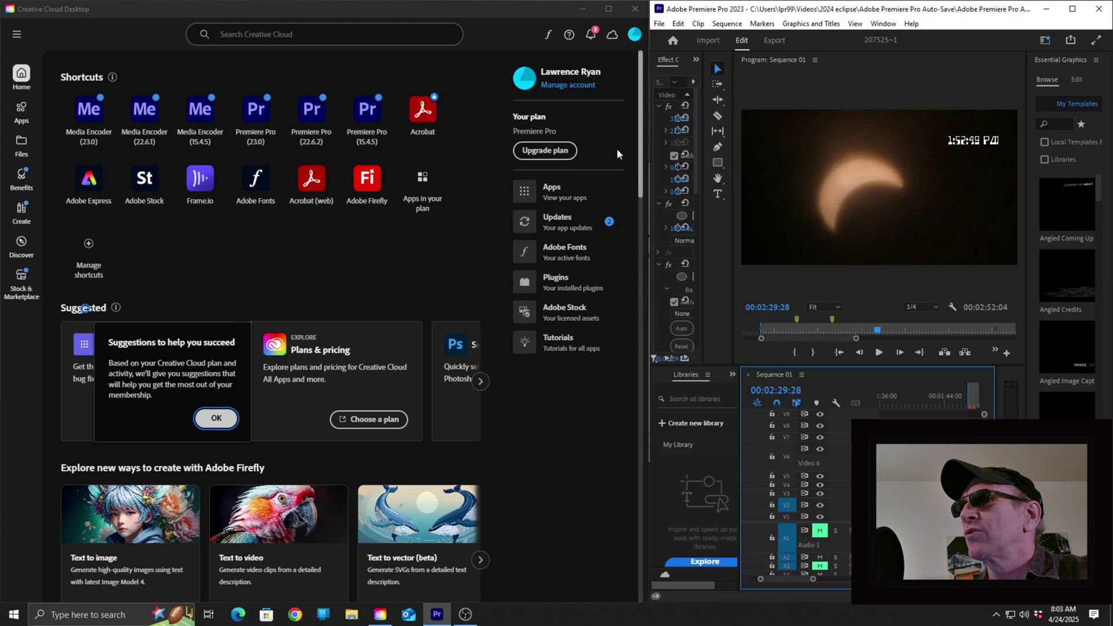
- Toggle the Adobe Fonts service off and on in Creative Cloud Preferences > Services
{"action": "left_click", "coordinate": [634, 36]}
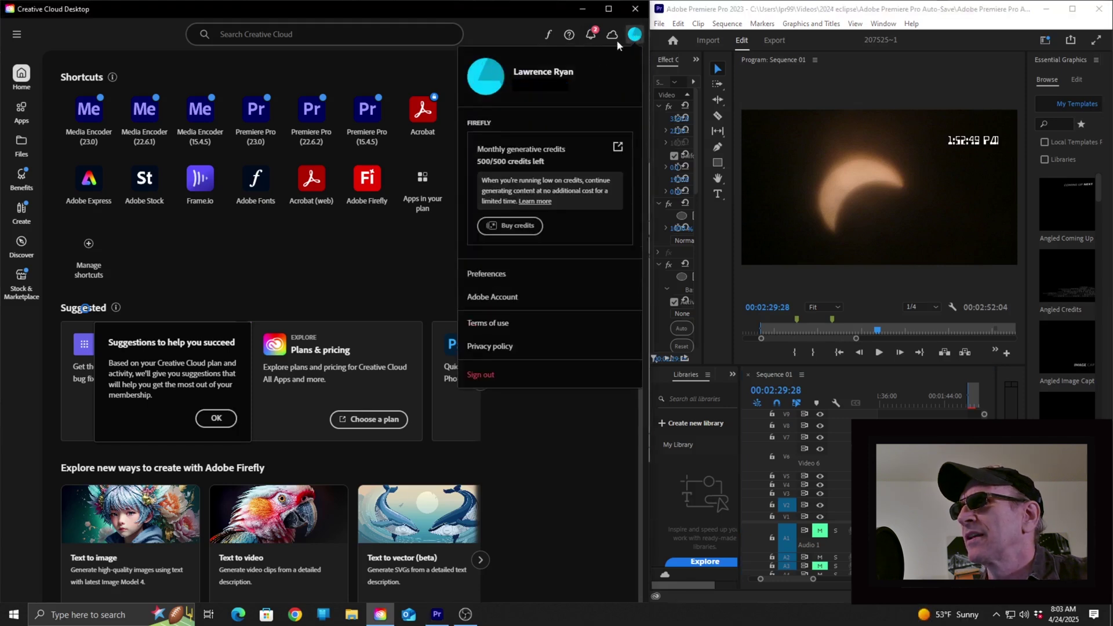
{"action": "left_click", "coordinate": [487, 275]}
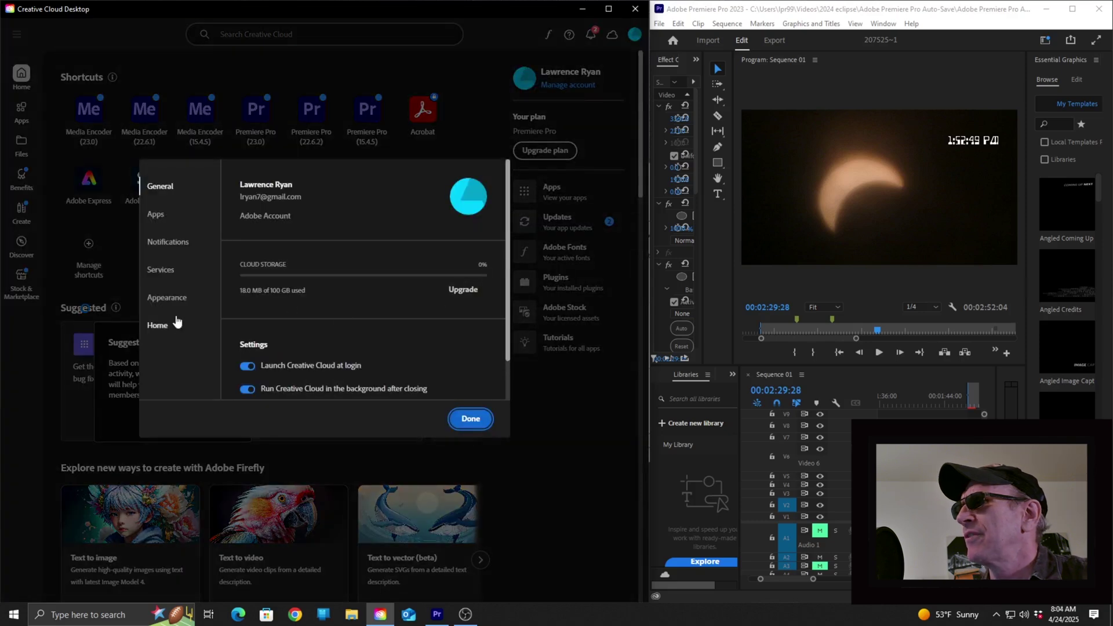
{"action": "left_click", "coordinate": [160, 274]}
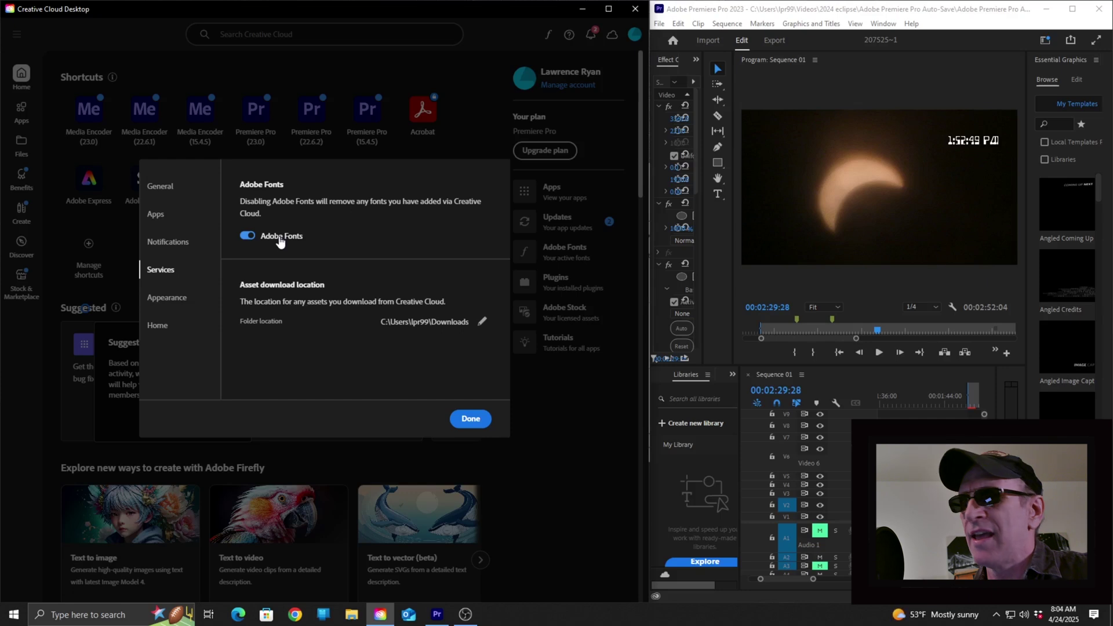
{"action": "left_click", "coordinate": [245, 238]}
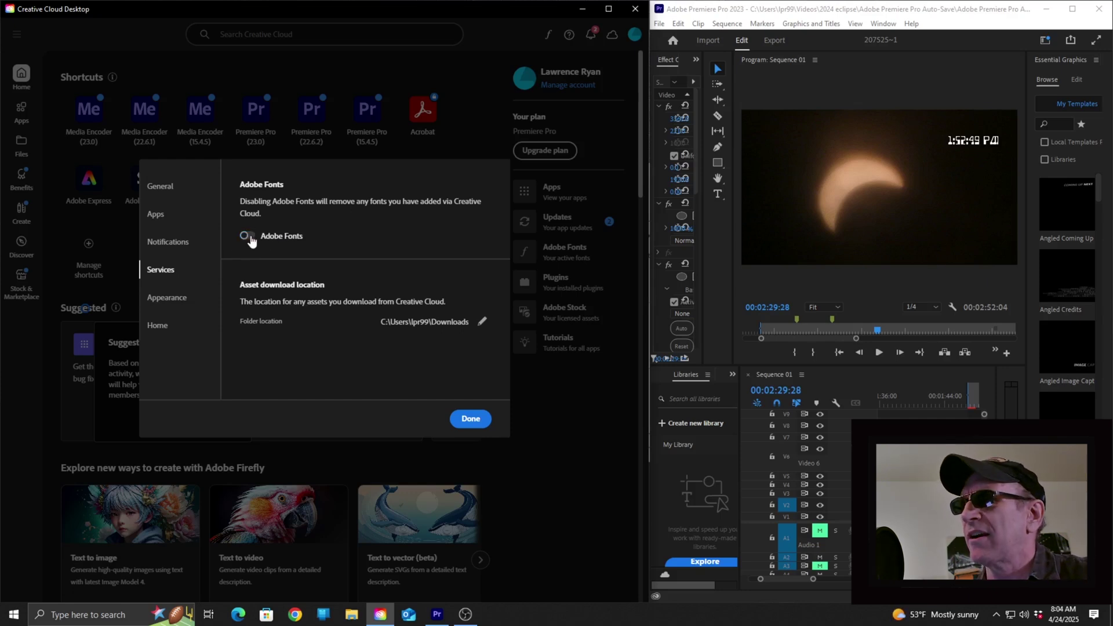
{"action": "left_click", "coordinate": [250, 239]}
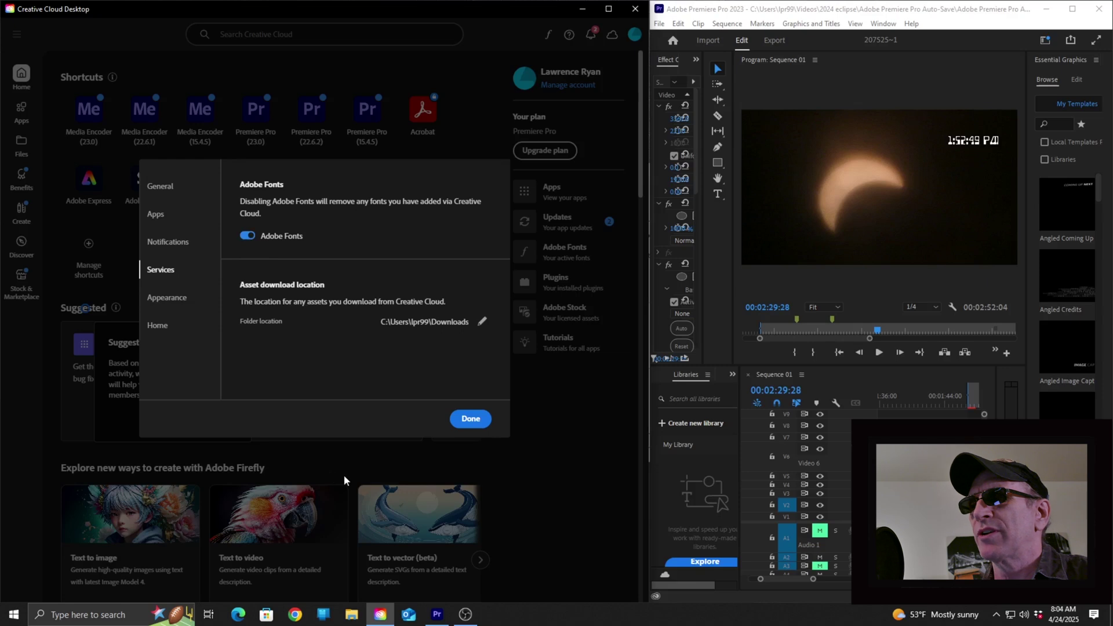
{"action": "left_click", "coordinate": [471, 421]}
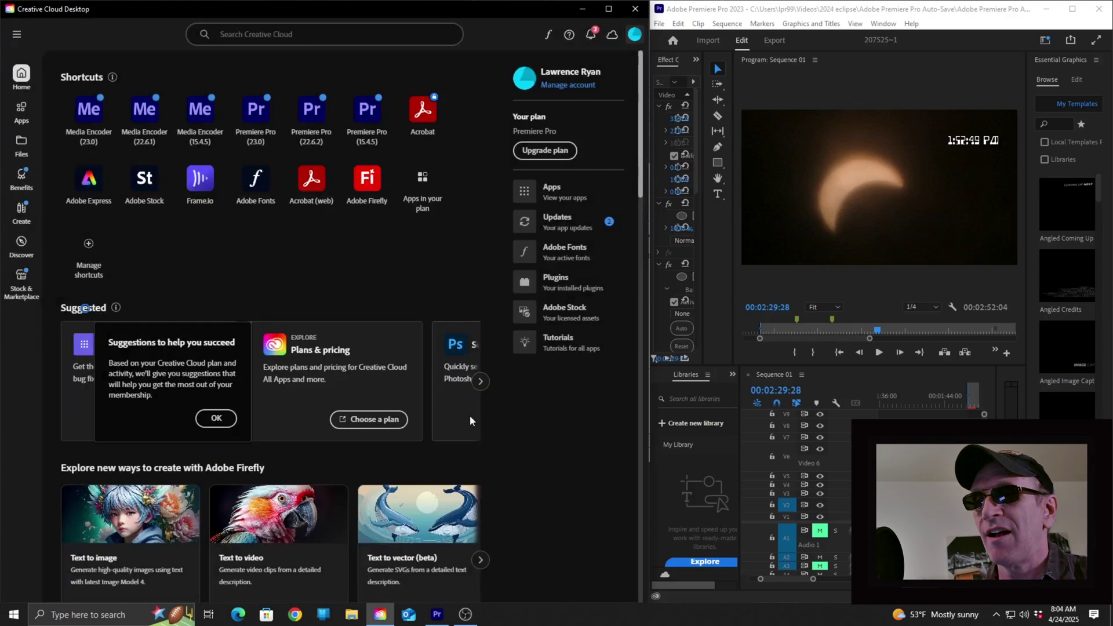